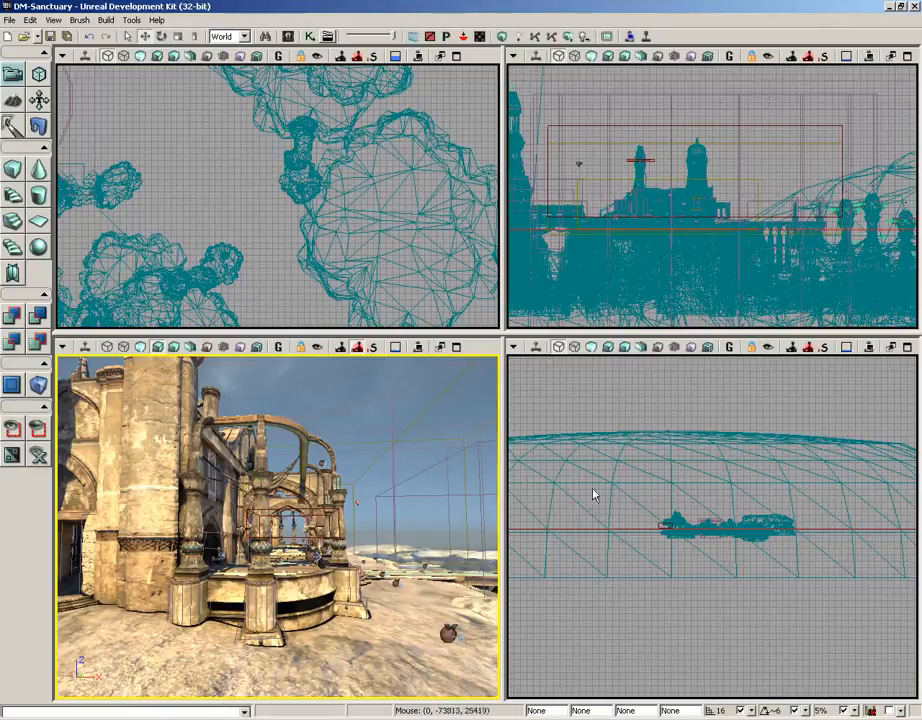
- Switch to the web browser, examine the UDN Console Commands page, and return to the Unreal editor
click(548, 718)
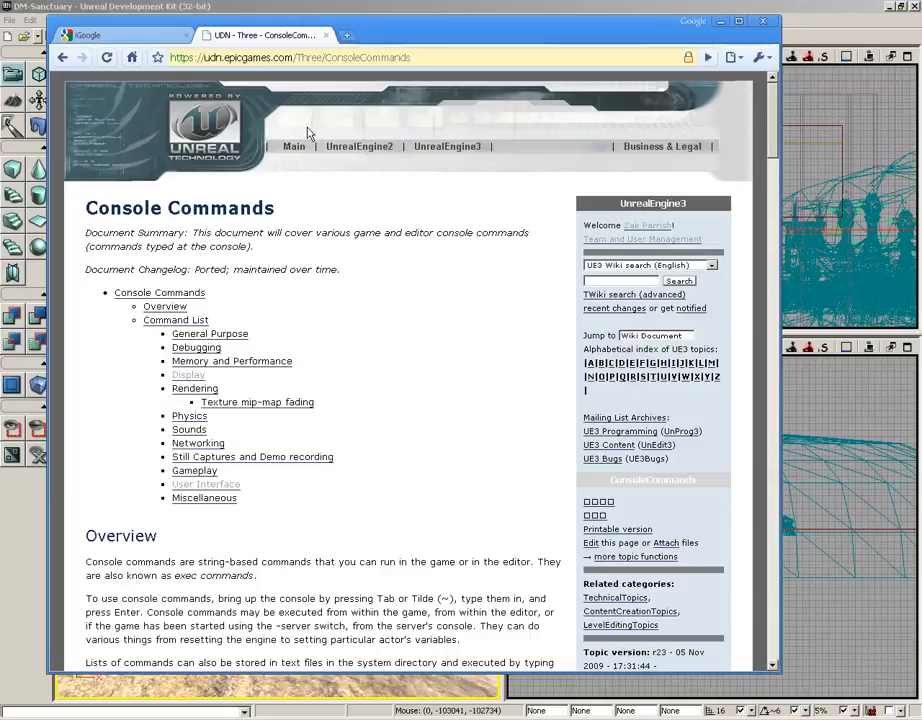
drag(205, 57, 432, 57)
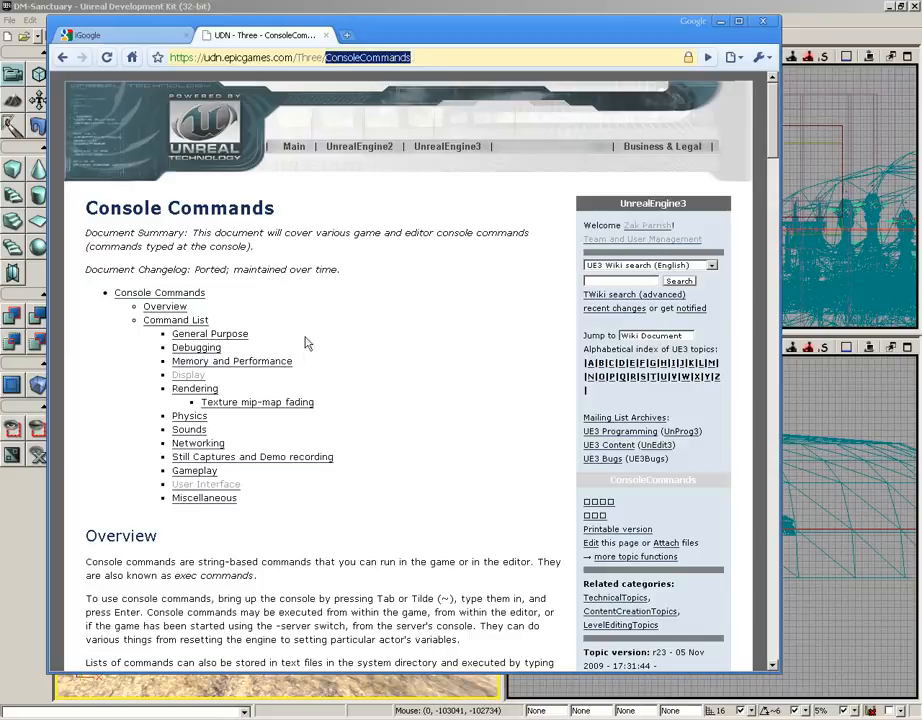
scroll(310, 335, down, 4)
scroll(310, 322, down, 7)
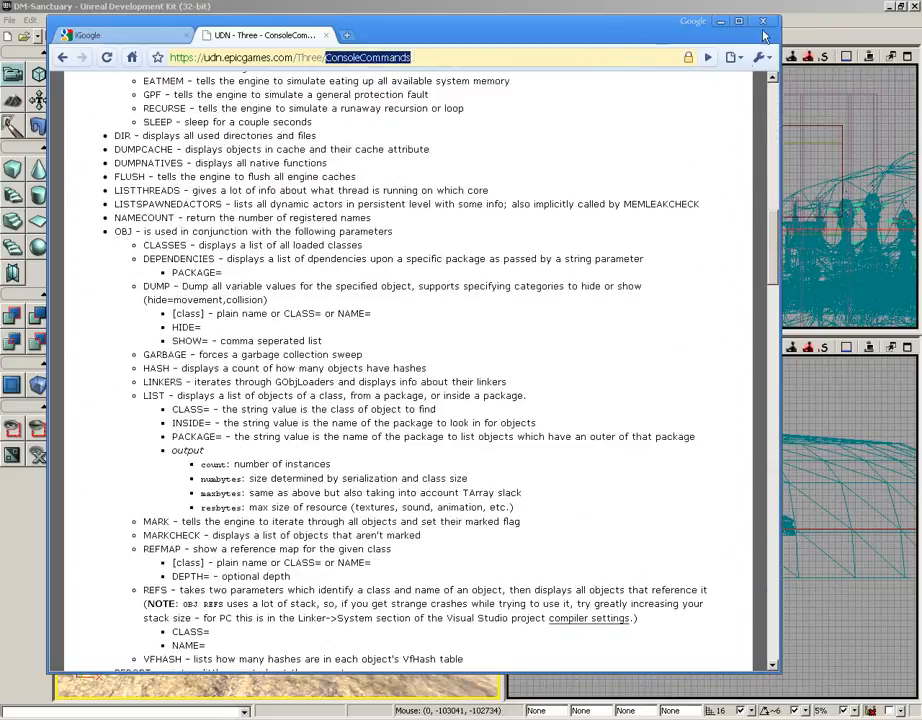
scroll(450, 345, down, 3)
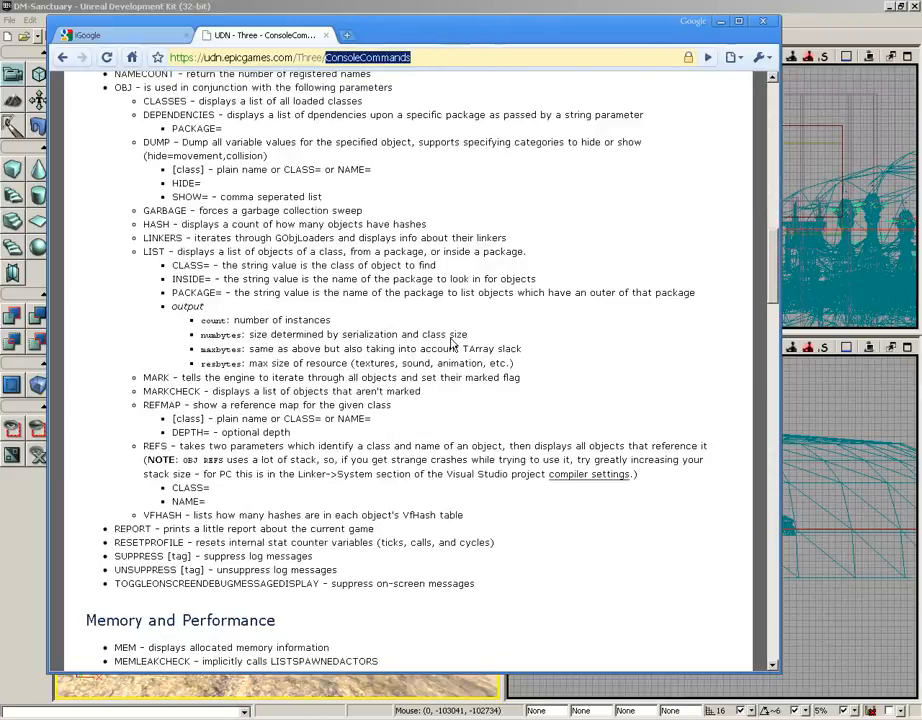
click(721, 22)
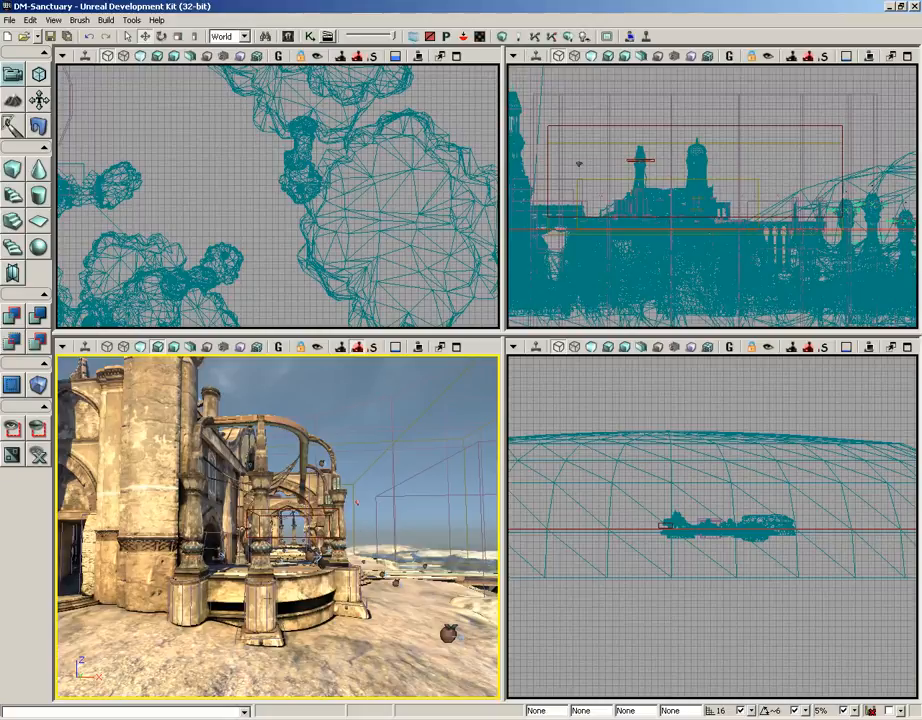
- Select both halves of the front pillar's round casing, the neighbouring pillar's side panel and the apple-shaped path node together
drag(357, 503, 352, 390)
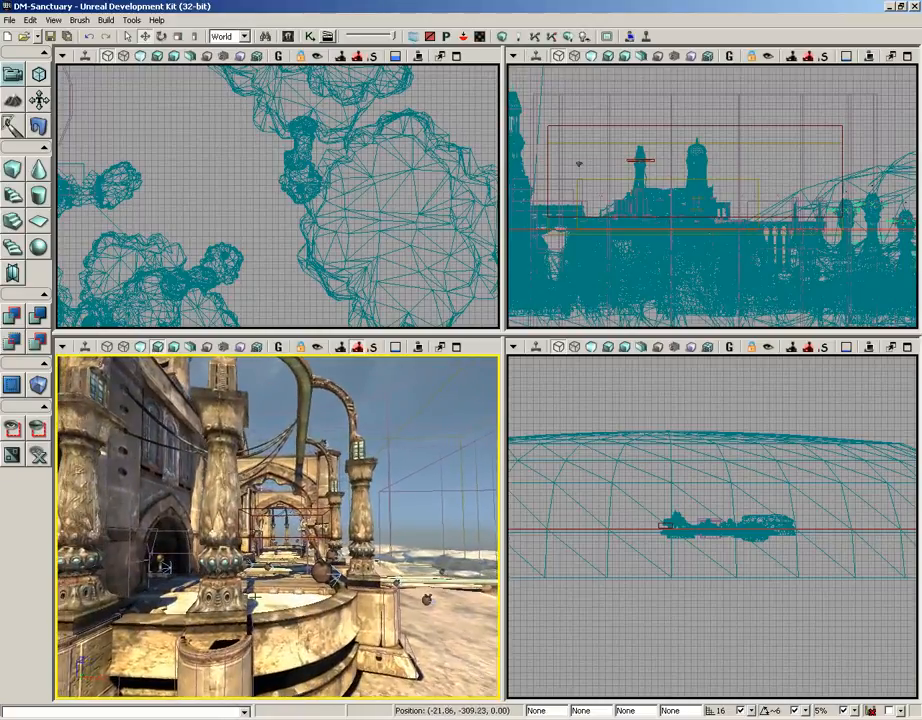
right_drag(357, 503, 295, 580)
drag(295, 620, 284, 583)
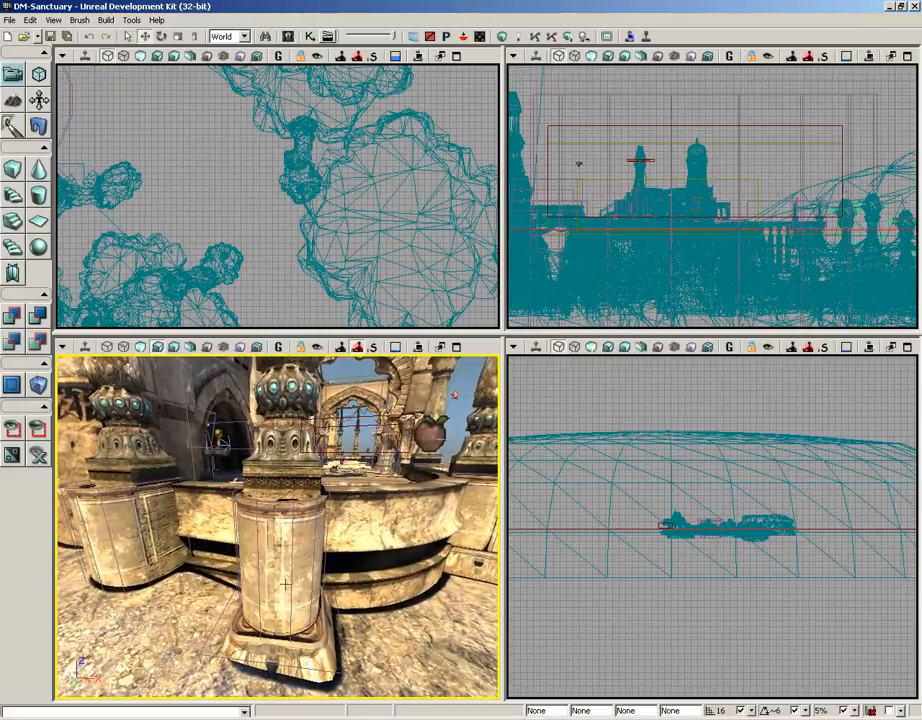
click(303, 549)
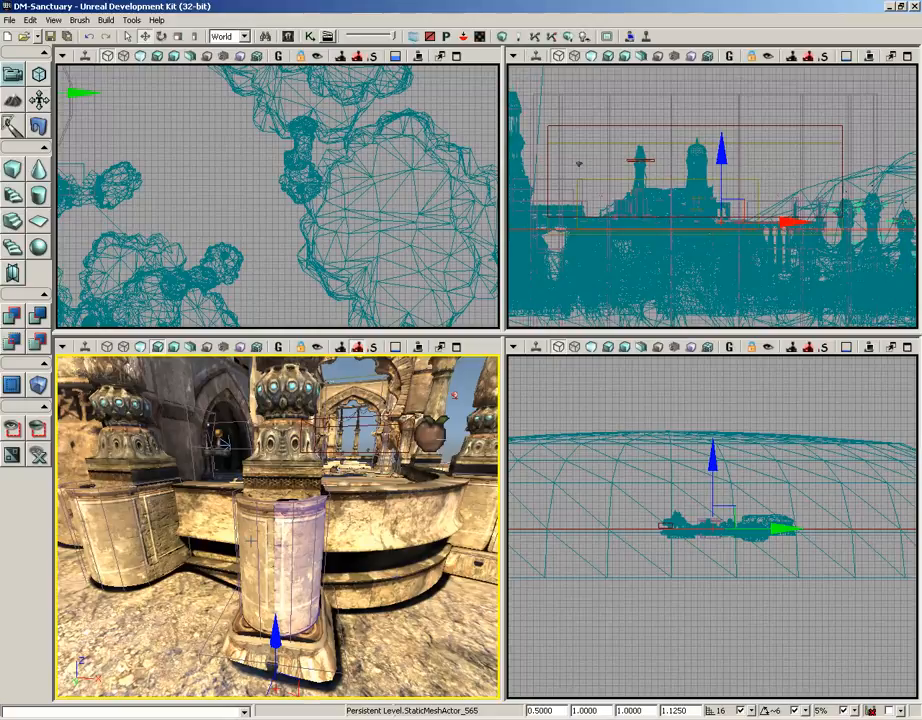
ctrl+click(251, 541)
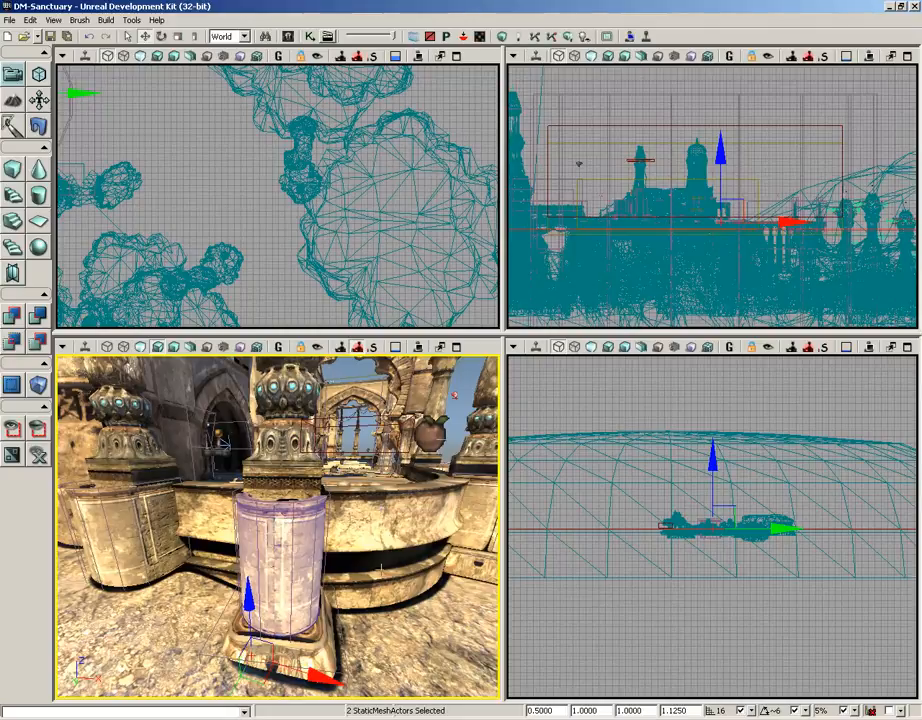
ctrl+click(160, 530)
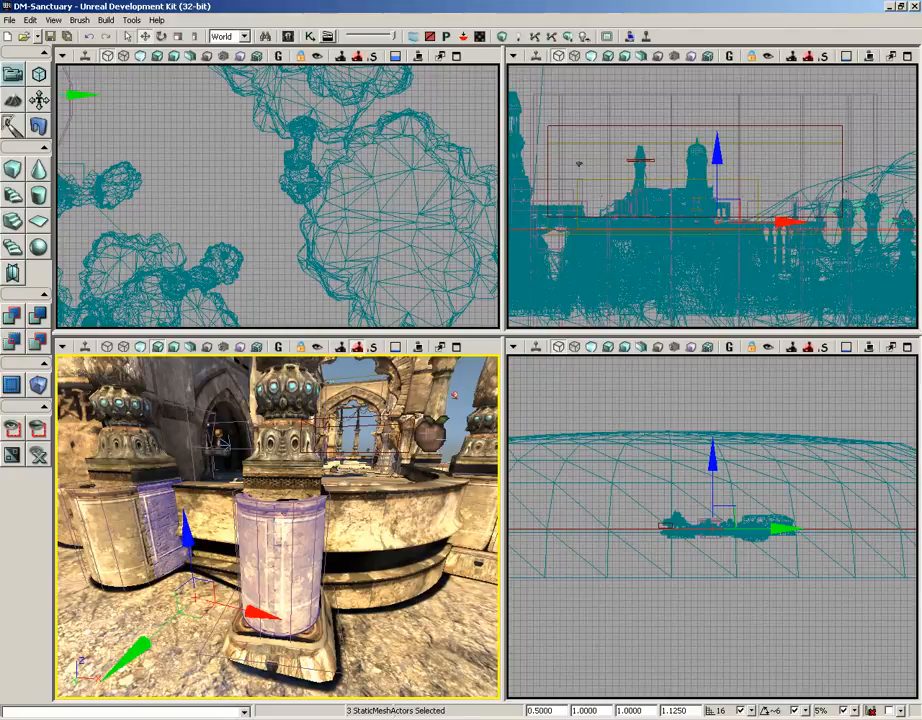
ctrl+click(430, 432)
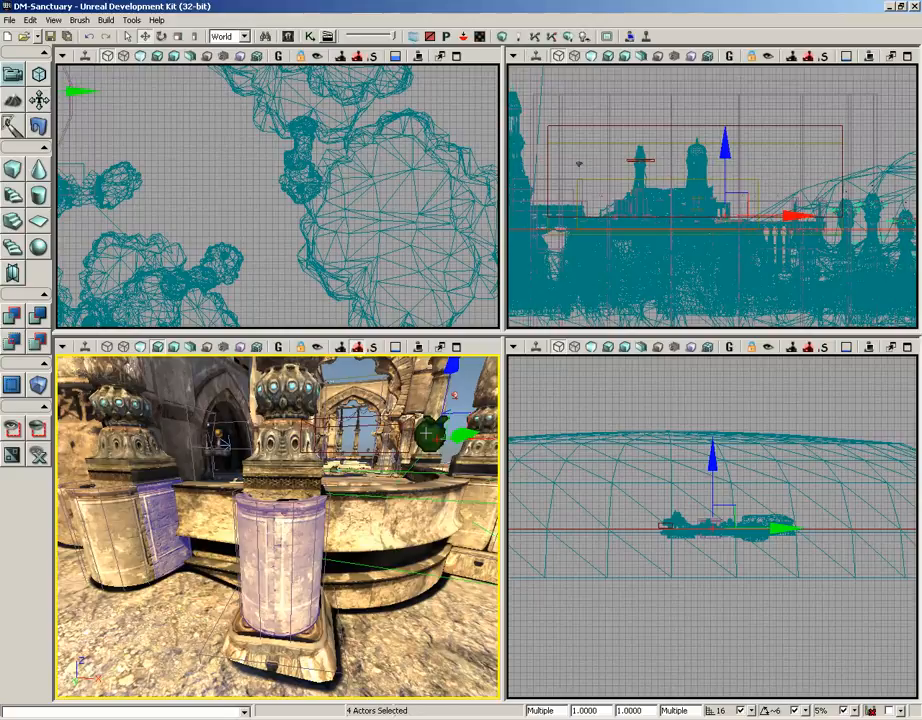
- Reduce the selection to the sunlit half of the front pillar's casing and examine its base
click(304, 547)
drag(348, 565, 350, 600)
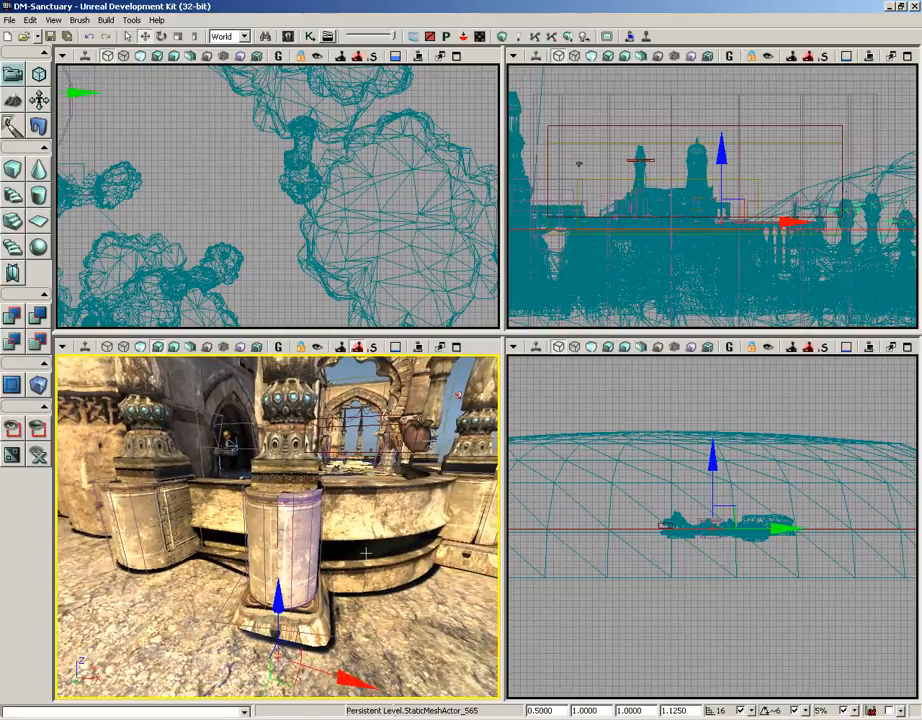
right_drag(365, 554, 361, 590)
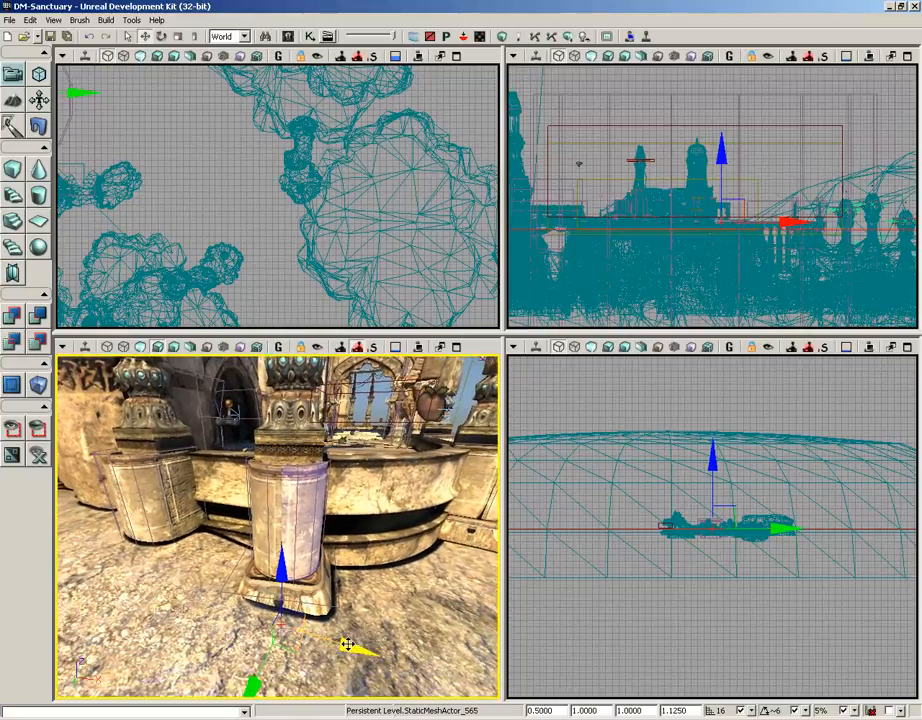
drag(344, 640, 326, 618)
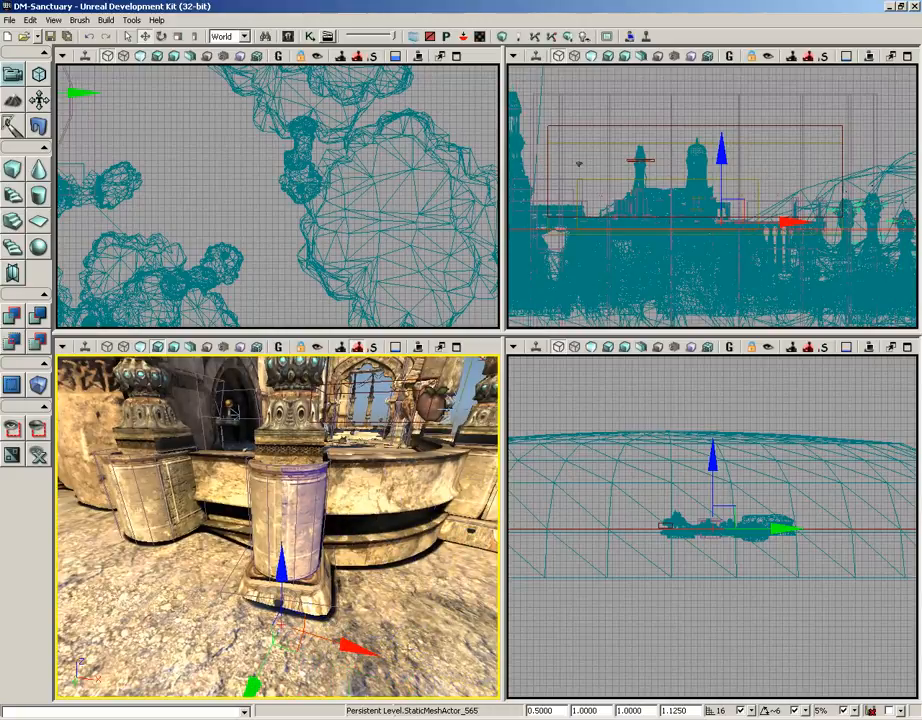
mouse_move(278, 572)
mouse_down()
mouse_move(281, 501)
mouse_move(278, 572)
mouse_up()
- Select the tall round column at the building's corner and frame its full height in the perspective view
right_drag(290, 500, 172, 427)
drag(358, 414, 384, 550)
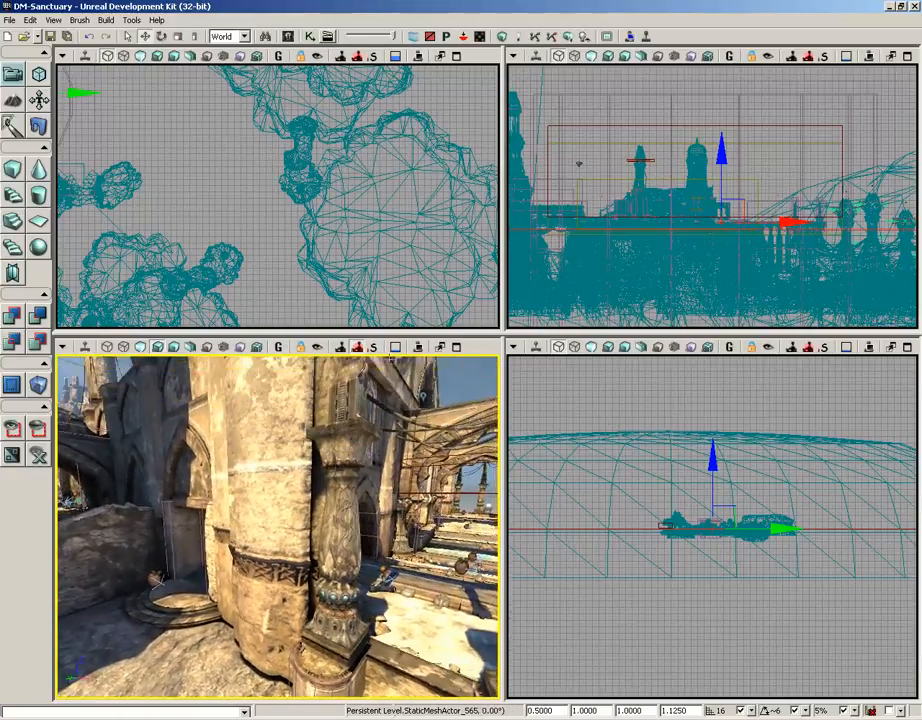
right_drag(384, 550, 372, 528)
click(260, 507)
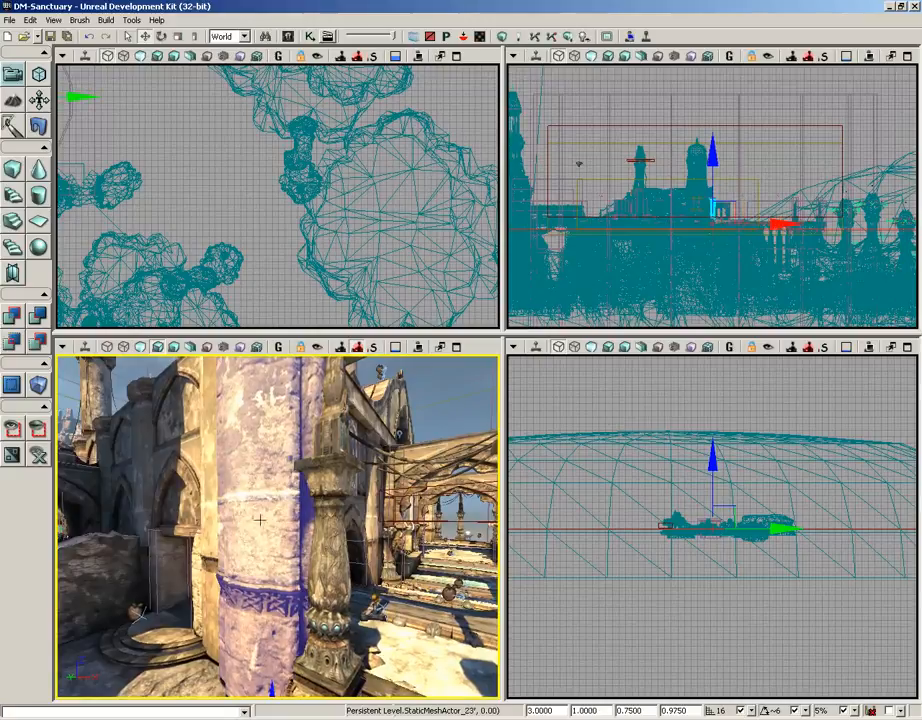
drag(260, 507, 260, 565)
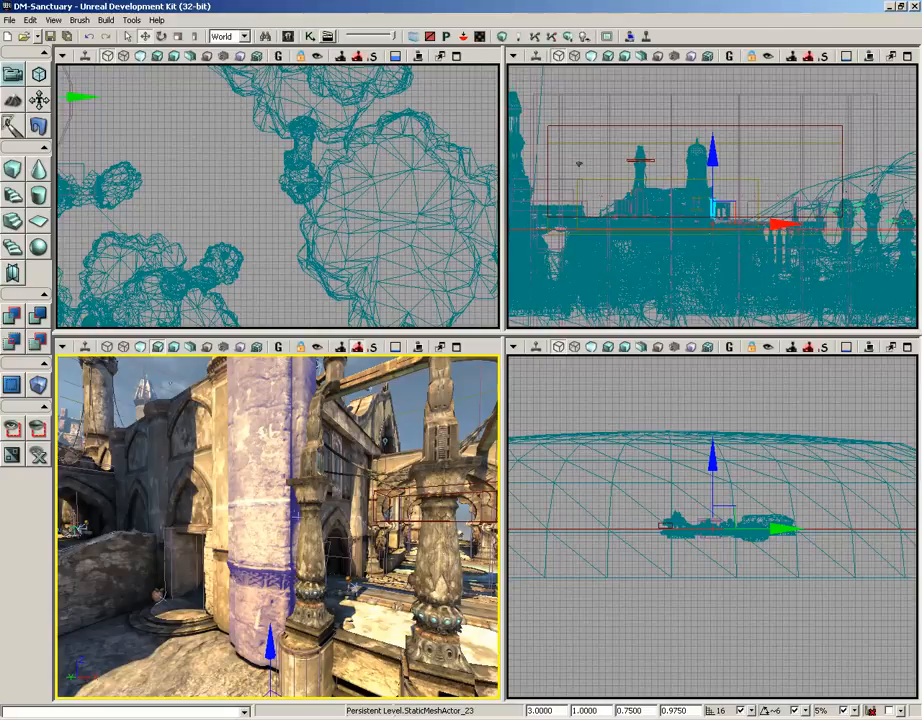
middle_drag(278, 527, 282, 425)
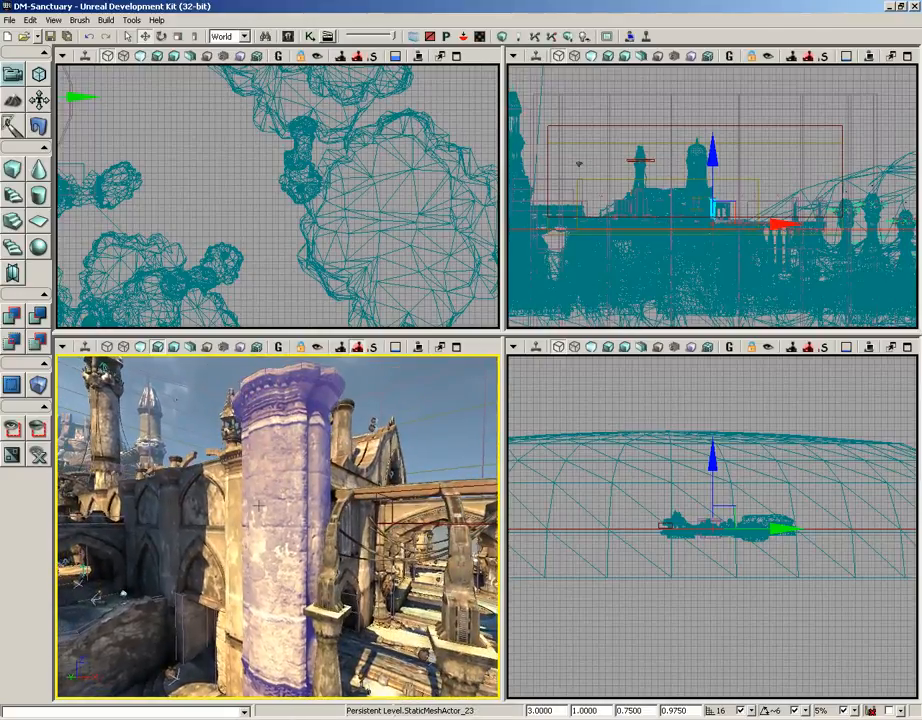
drag(258, 506, 258, 565)
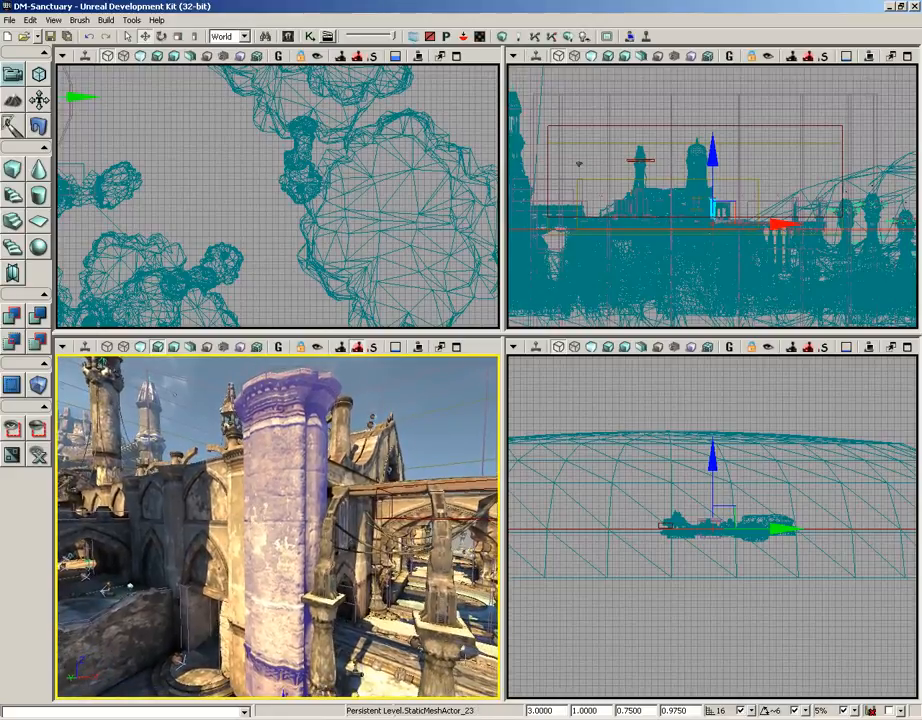
- Set the tall column's uniform DrawScale to 1 and inspect the shrunken mesh
click(527, 710)
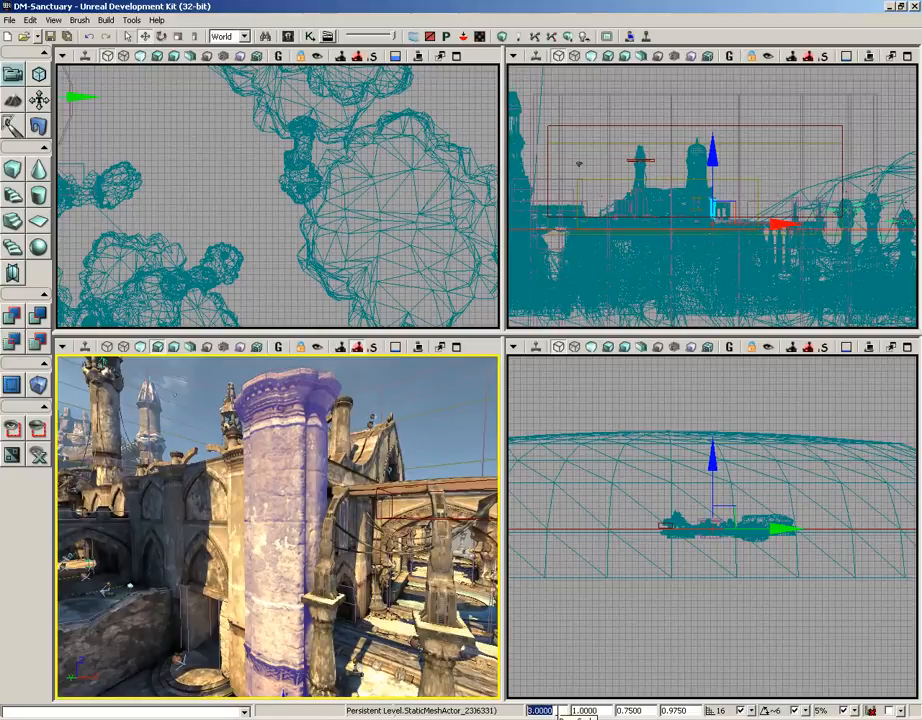
click(558, 710)
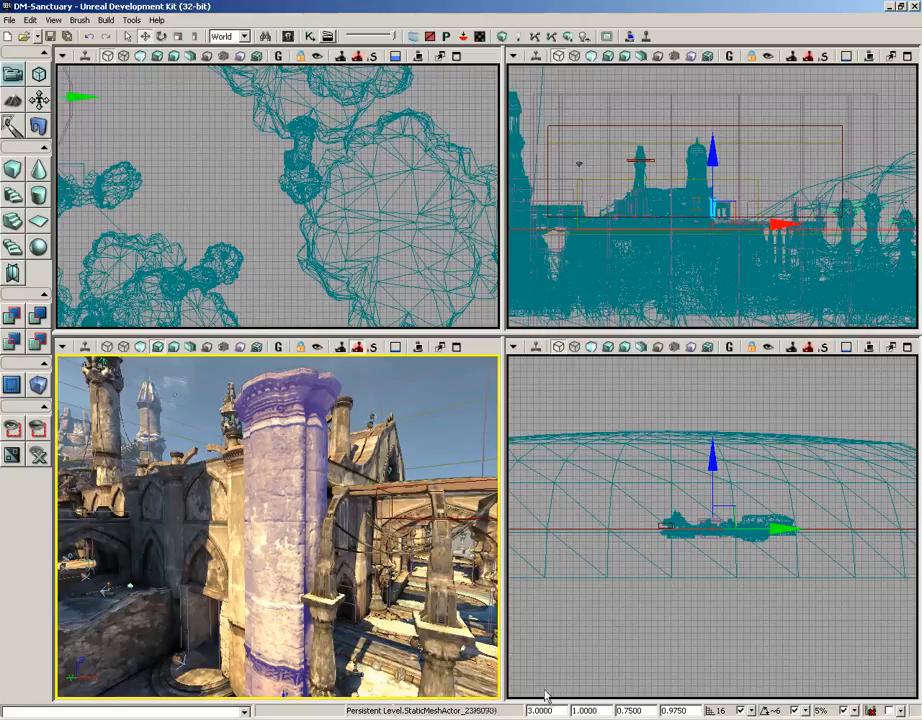
right_drag(546, 697, 575, 682)
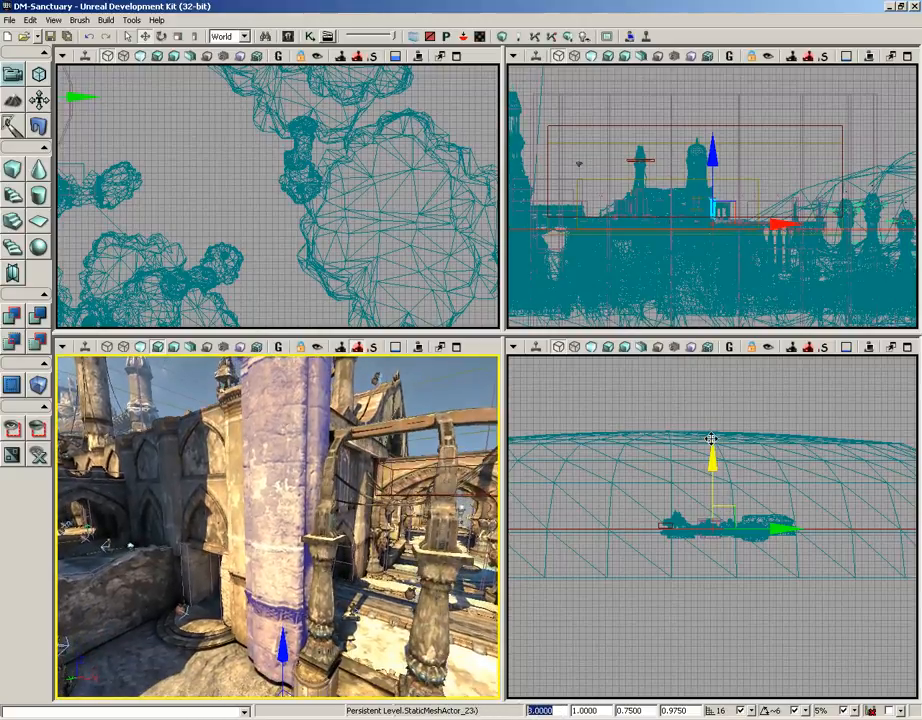
text(1)
key(Return)
drag(280, 420, 305, 470)
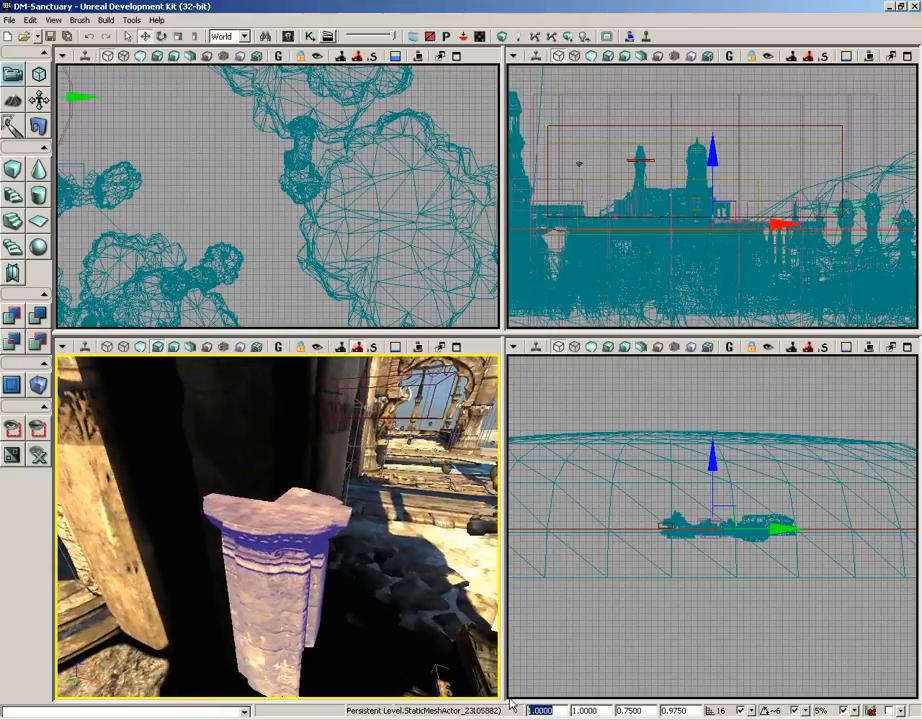
- Set the tall column's uniform DrawScale back to 3
text(3)
key(Return)
drag(330, 520, 330, 606)
right_drag(330, 607, 330, 474)
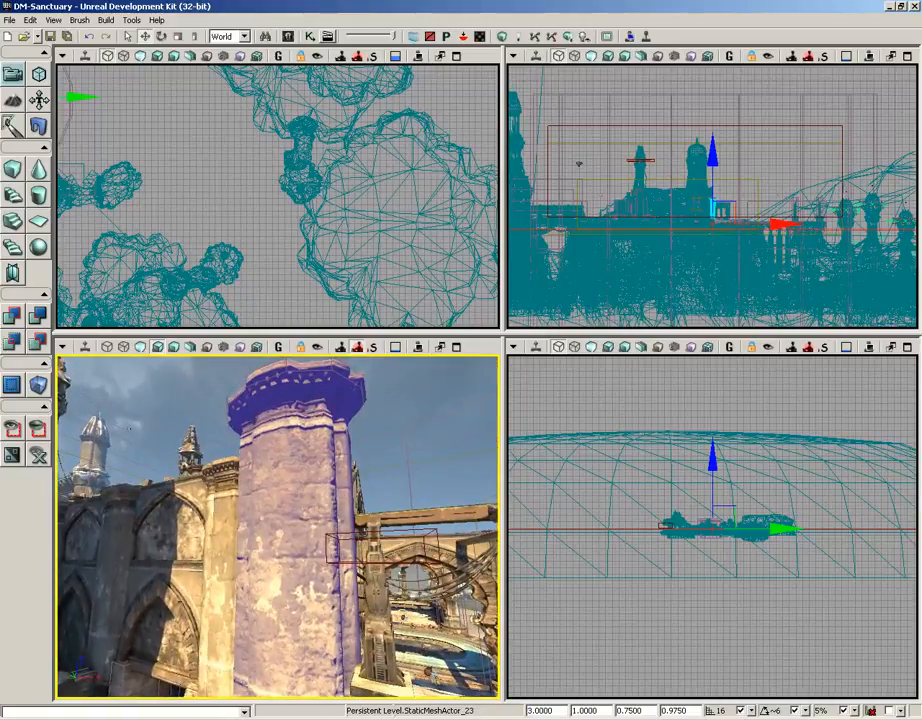
- Set the tall column's DrawScale3D Z to 2 and inspect the stretched mesh from base to top
click(590, 710)
click(618, 709)
key(Tab)
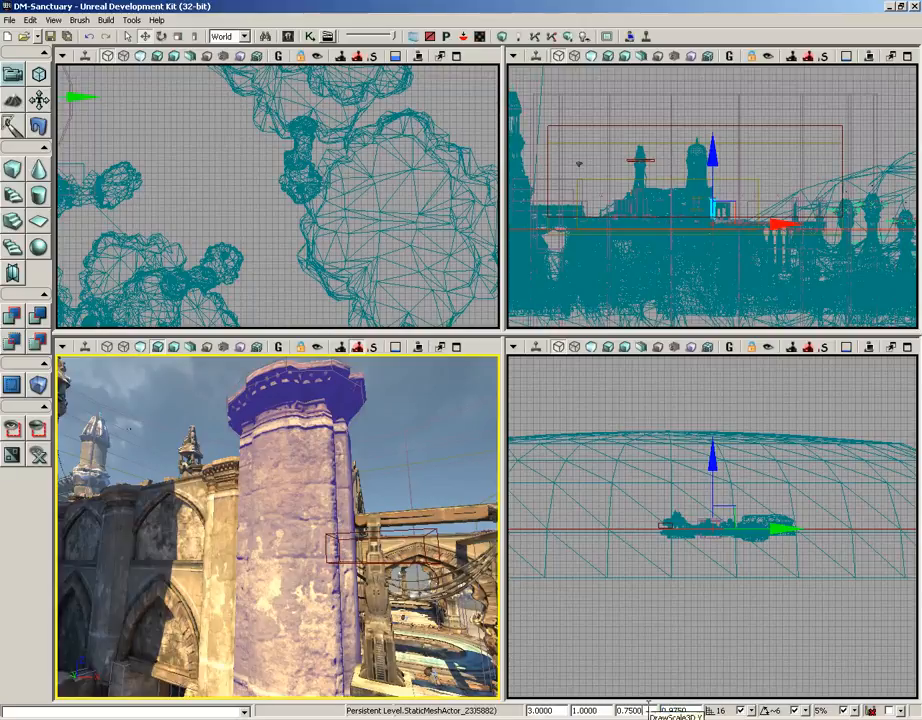
click(648, 709)
key(Tab)
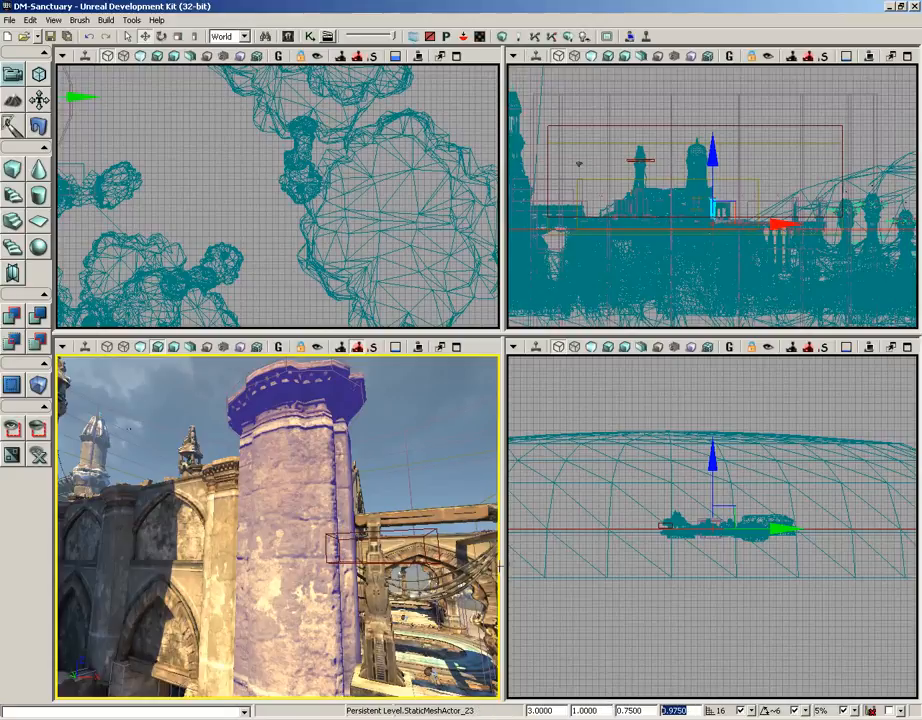
text(2)
key(Return)
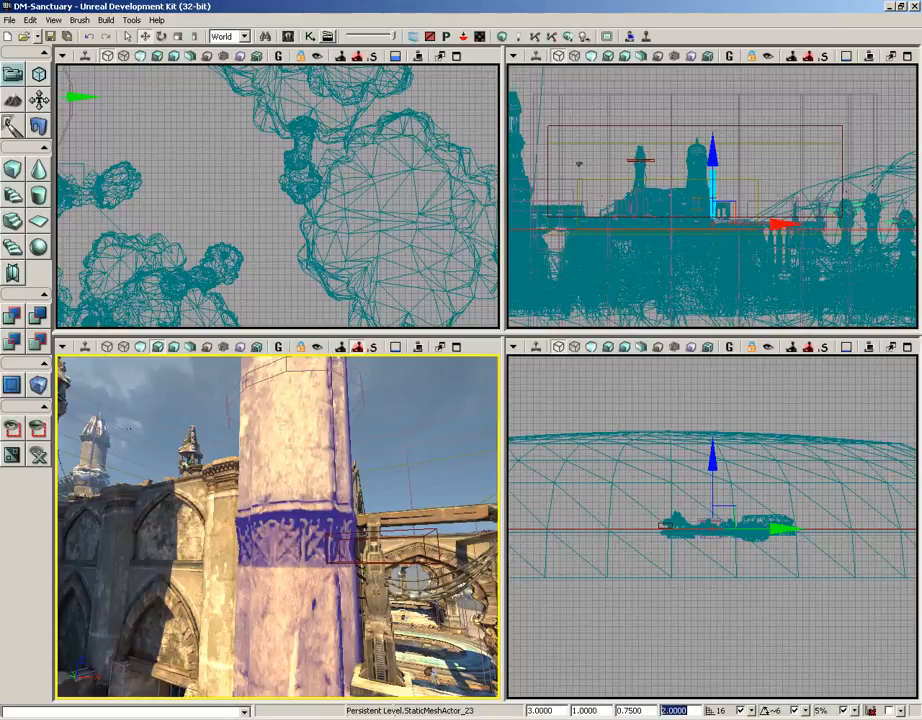
right_drag(282, 474, 258, 354)
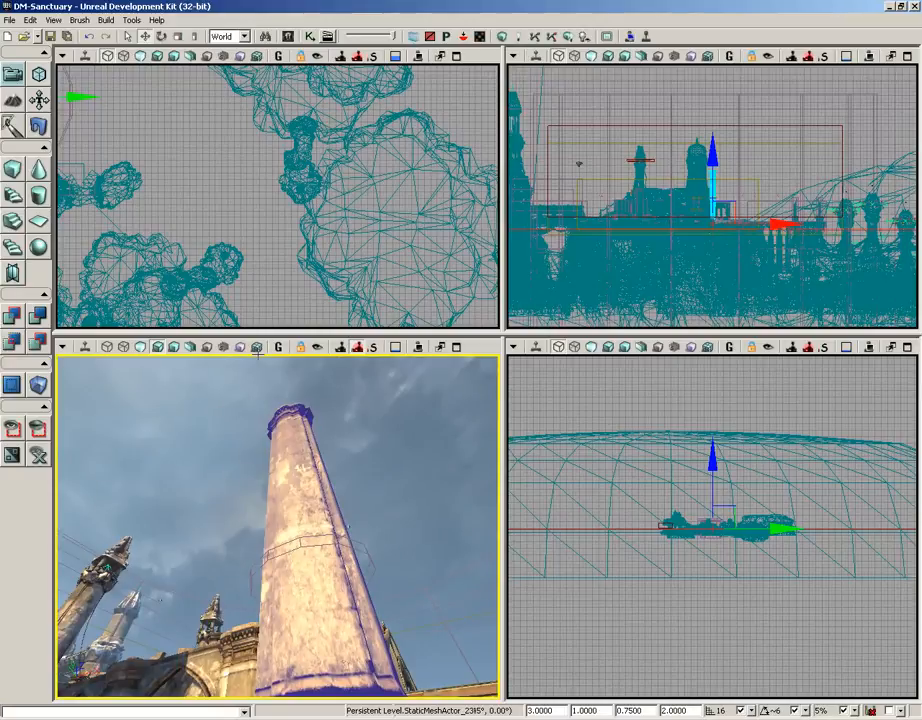
right_drag(258, 354, 208, 534)
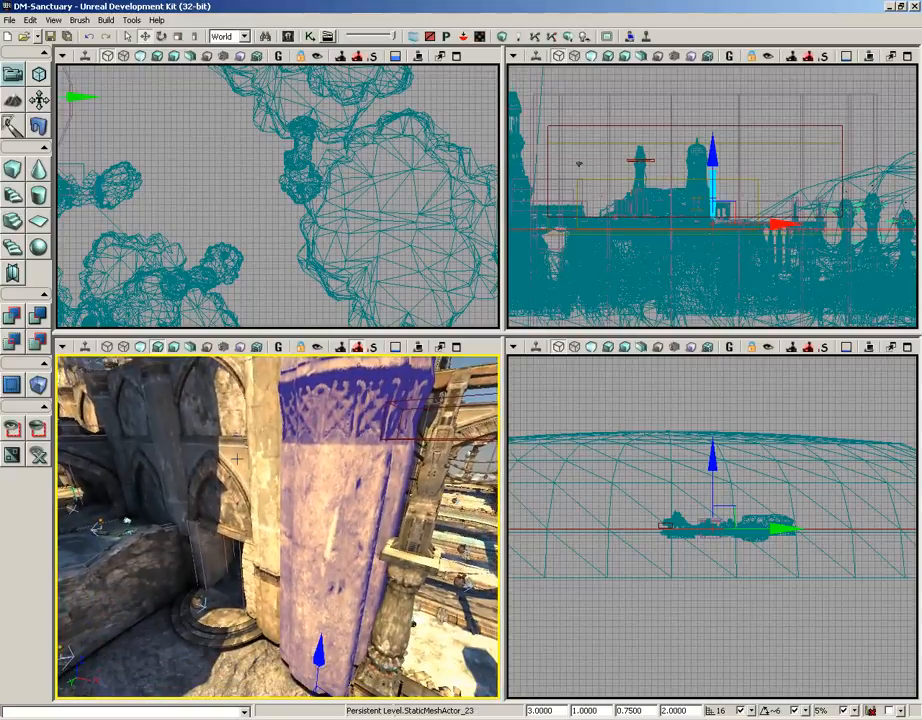
right_drag(237, 458, 234, 474)
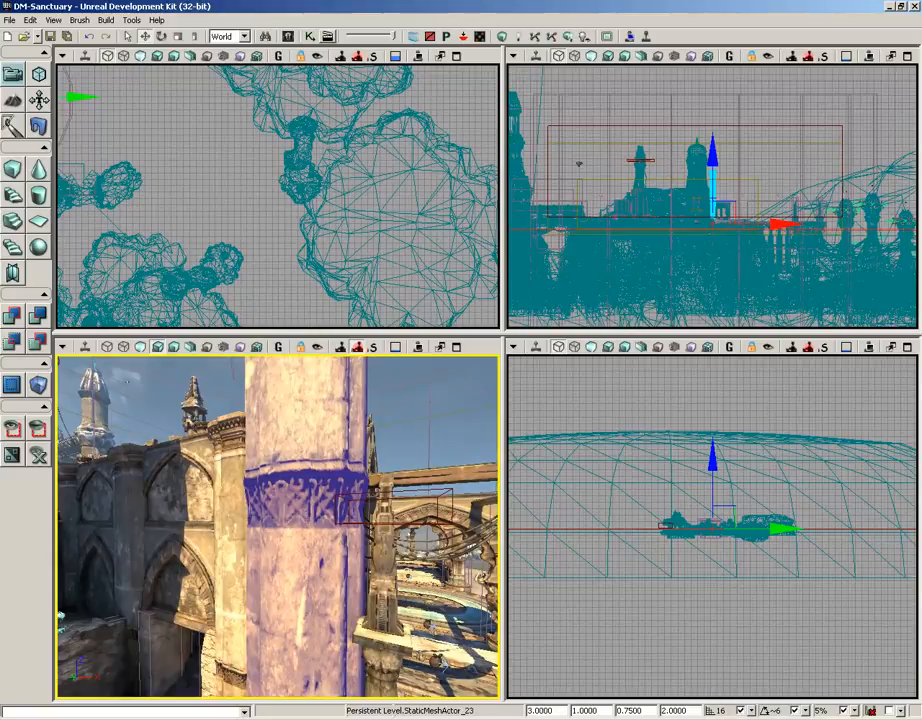
right_drag(225, 514, 404, 464)
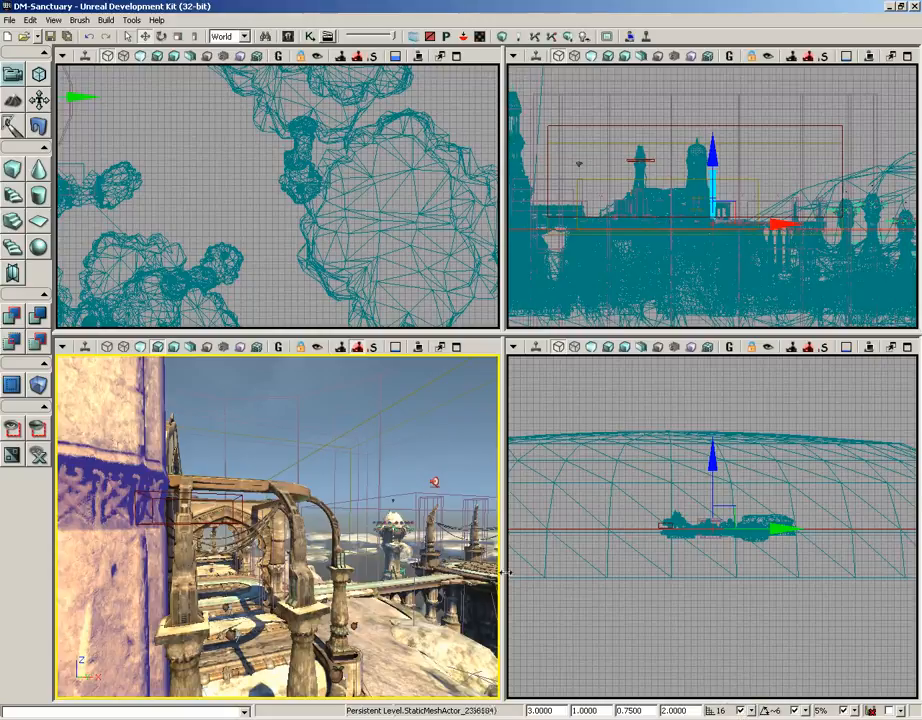
- Move the tall column to a slightly different position in the top view
drag(165, 135, 333, 230)
scroll(290, 223, down, 5)
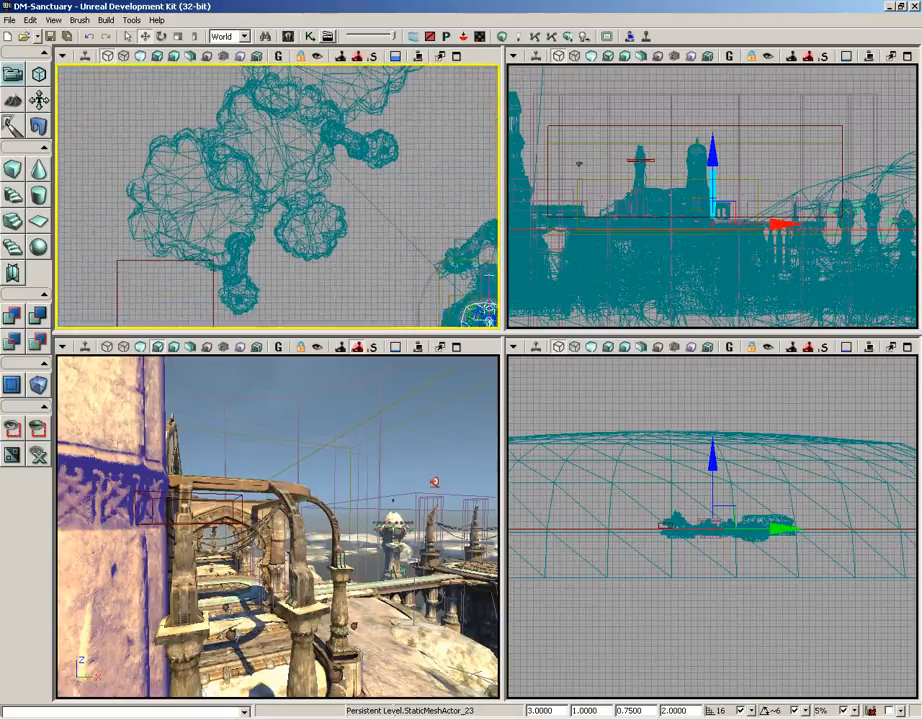
drag(444, 295, 275, 296)
scroll(265, 212, up, 6)
drag(171, 191, 243, 171)
scroll(307, 167, up, 6)
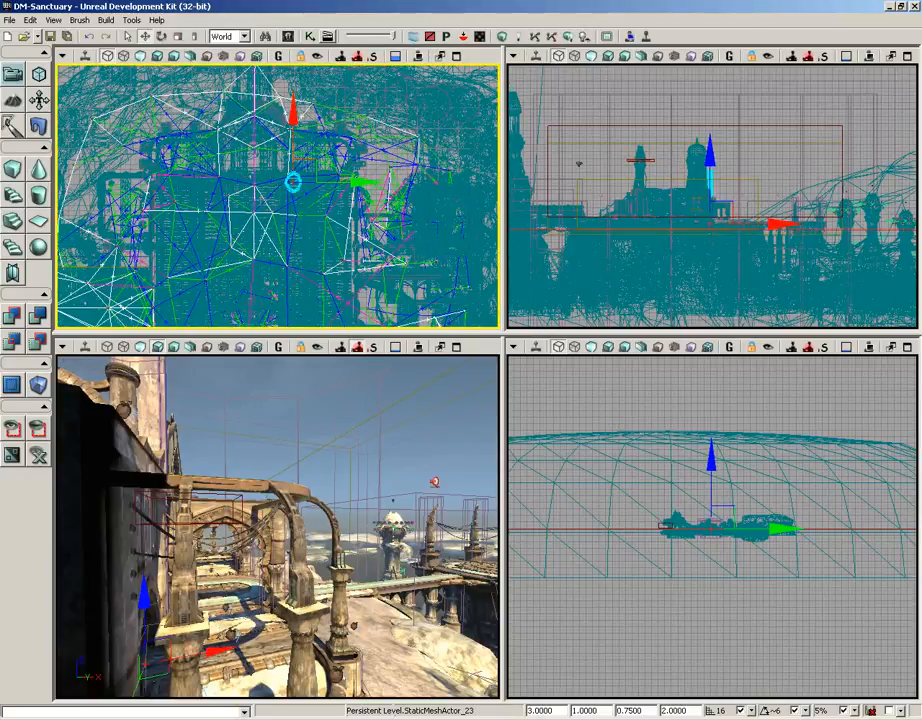
- Isolate the tall column by hiding every unselected actor in the level
scroll(278, 190, up, 6)
mouse_move(350, 180)
mouse_down()
mouse_move(259, 220)
mouse_move(355, 184)
mouse_up()
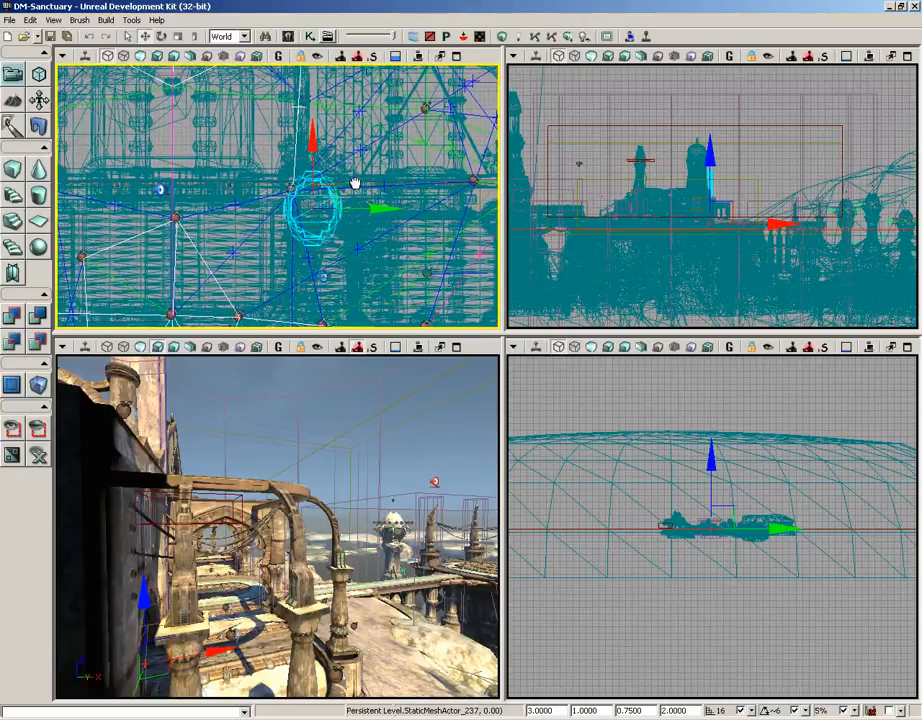
click(13, 430)
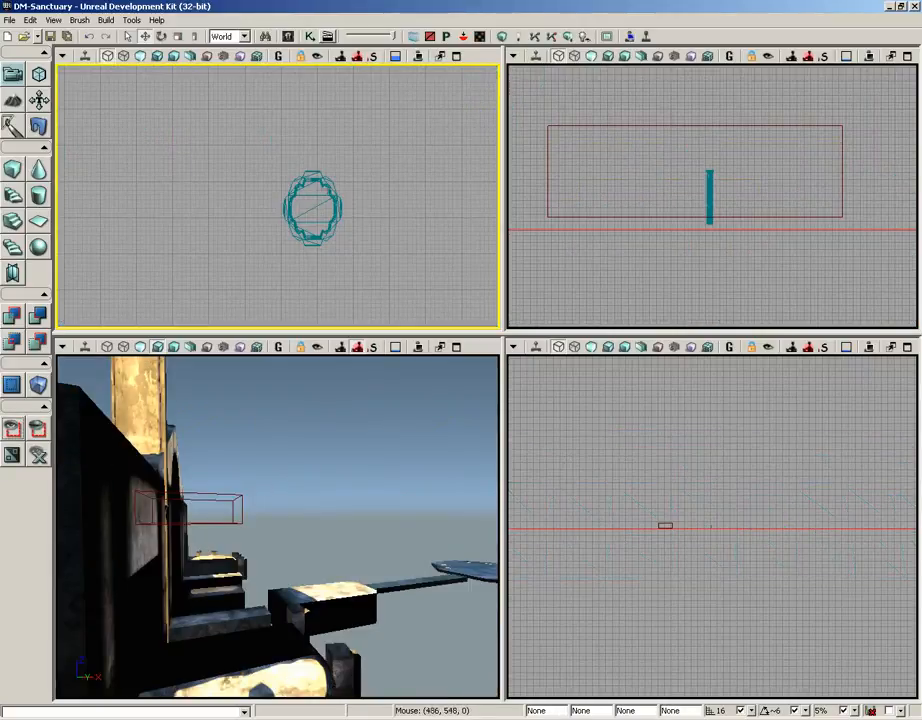
- Select the tall column in the top view and move it a short distance along the Y axis
click(325, 191)
drag(379, 211, 406, 219)
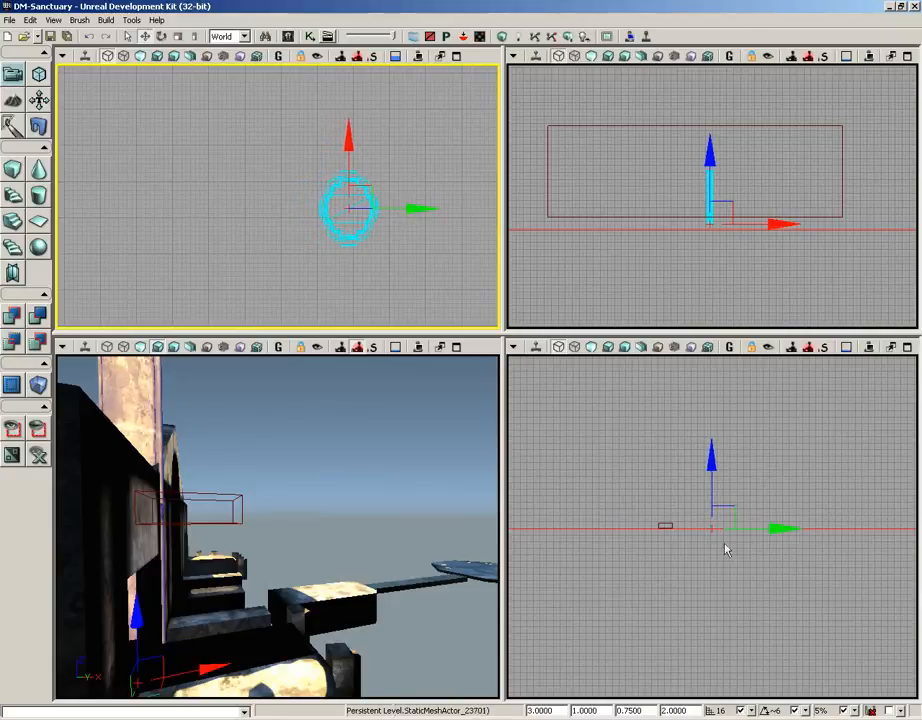
- Set the drag grid snap to 128 and move the tall column back and forth along the Y axis in the top view
click(752, 711)
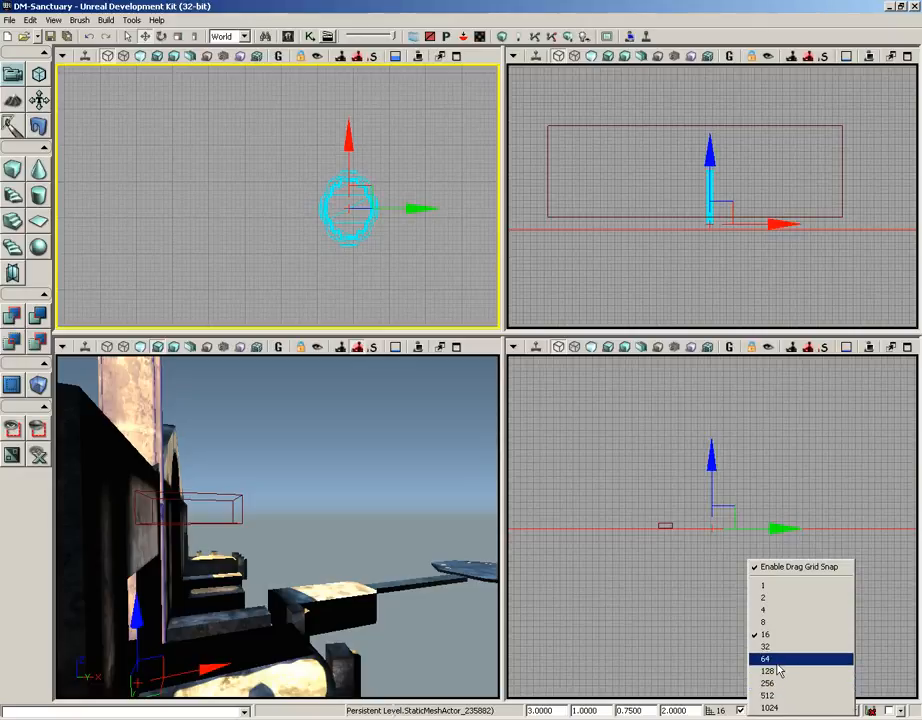
click(778, 677)
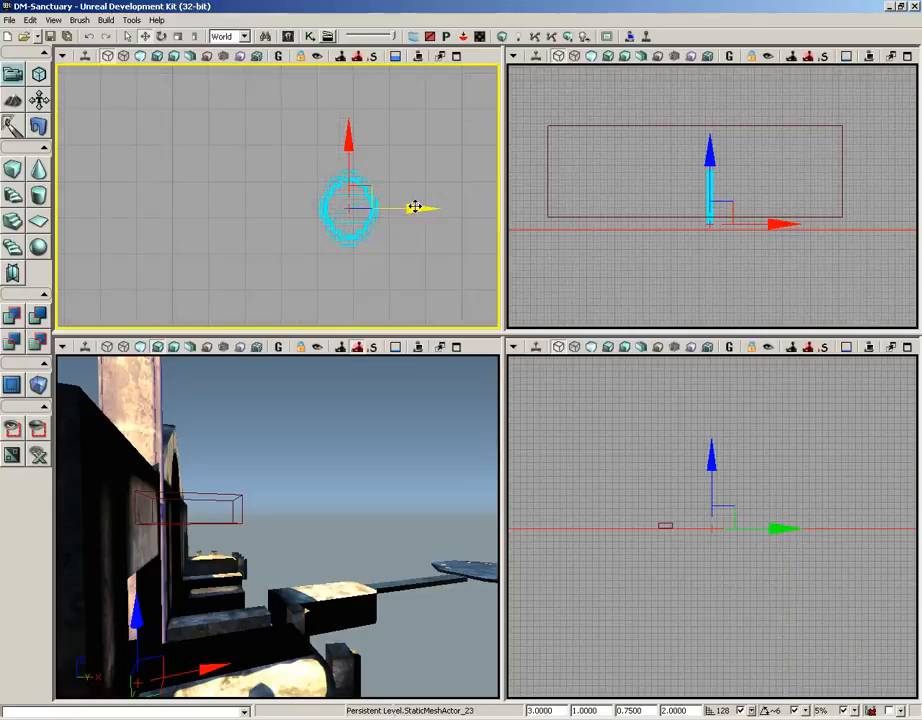
drag(412, 206, 266, 212)
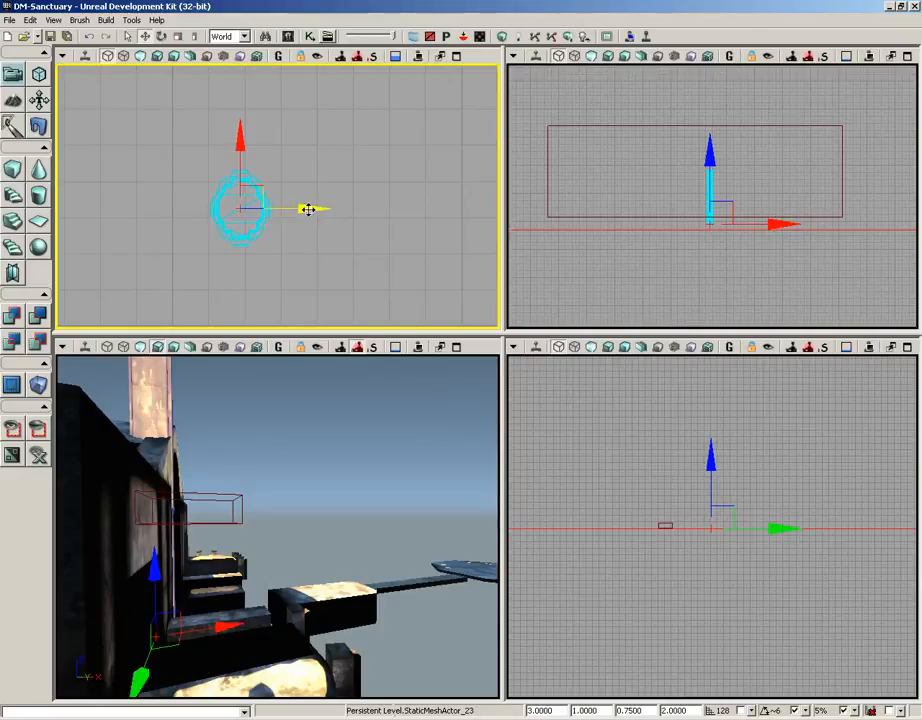
drag(305, 208, 329, 208)
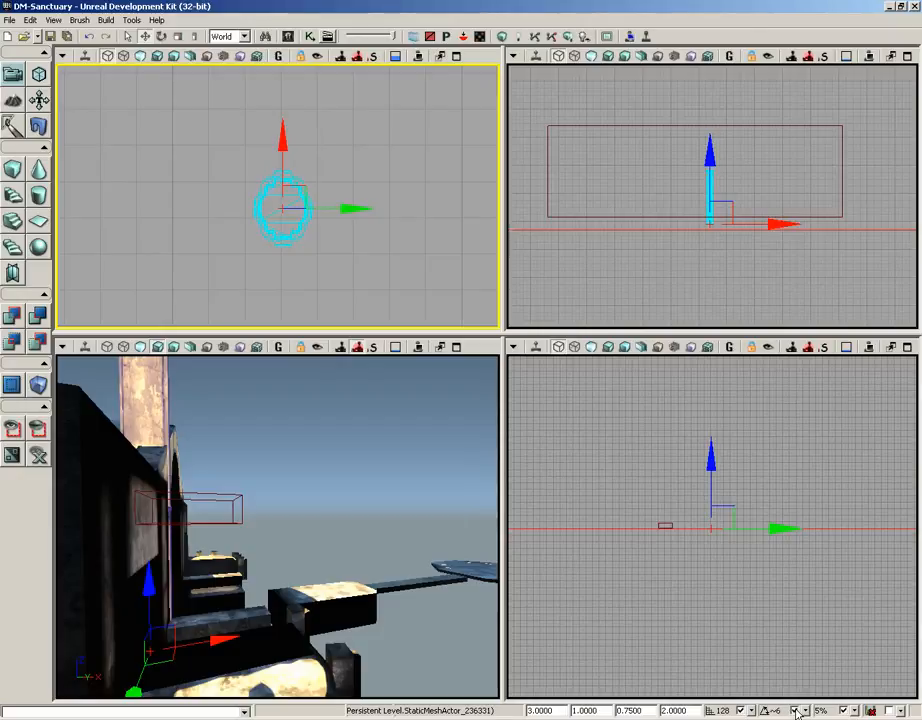
- Examine the available rotation snap angles, scale snap percentages and autosave intervals without changing them
click(797, 711)
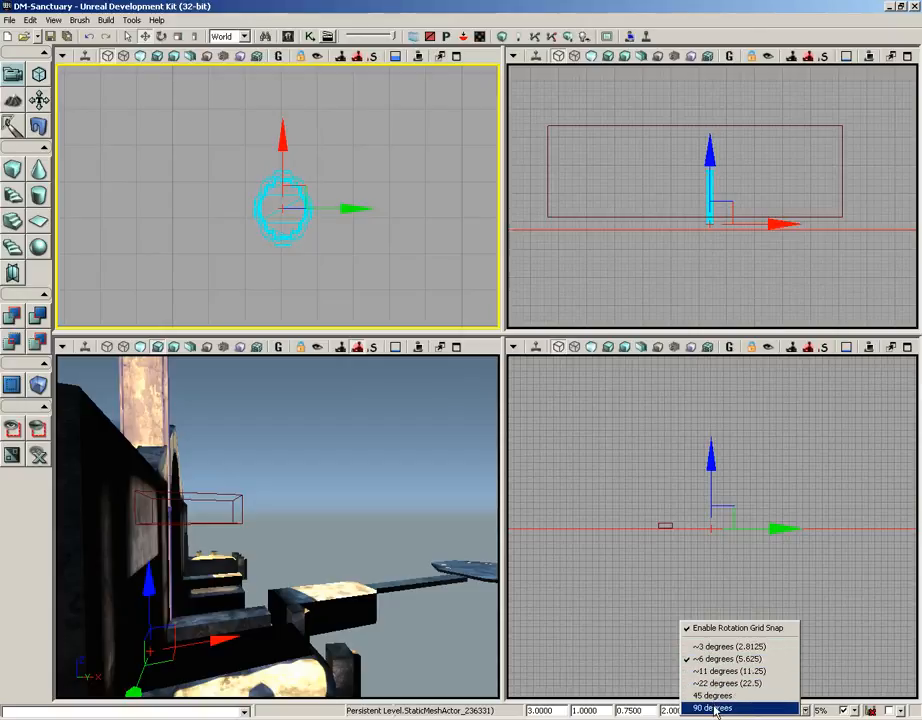
click(829, 710)
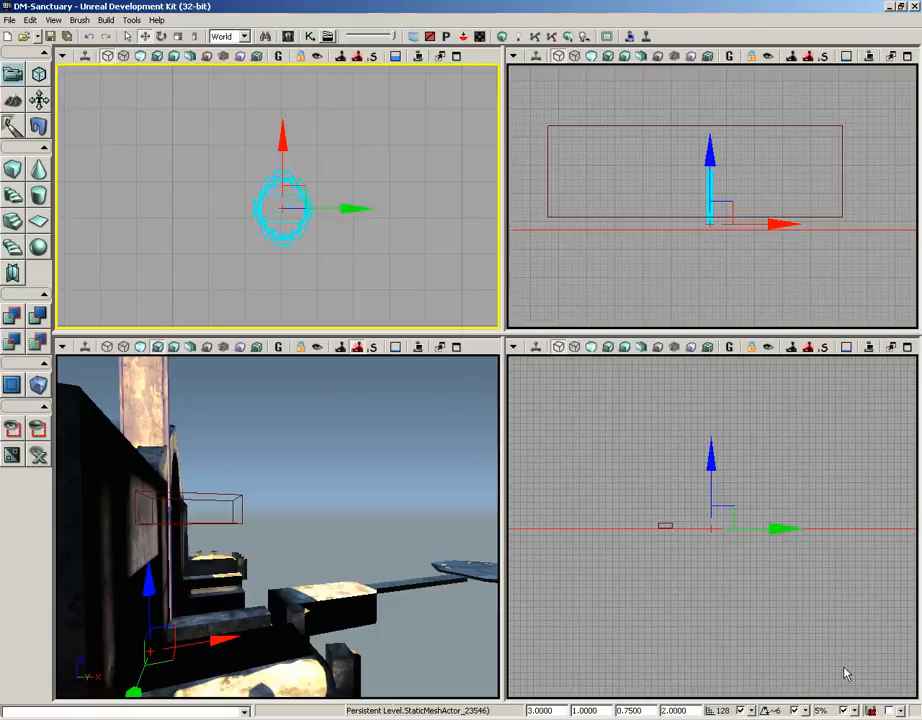
click(831, 711)
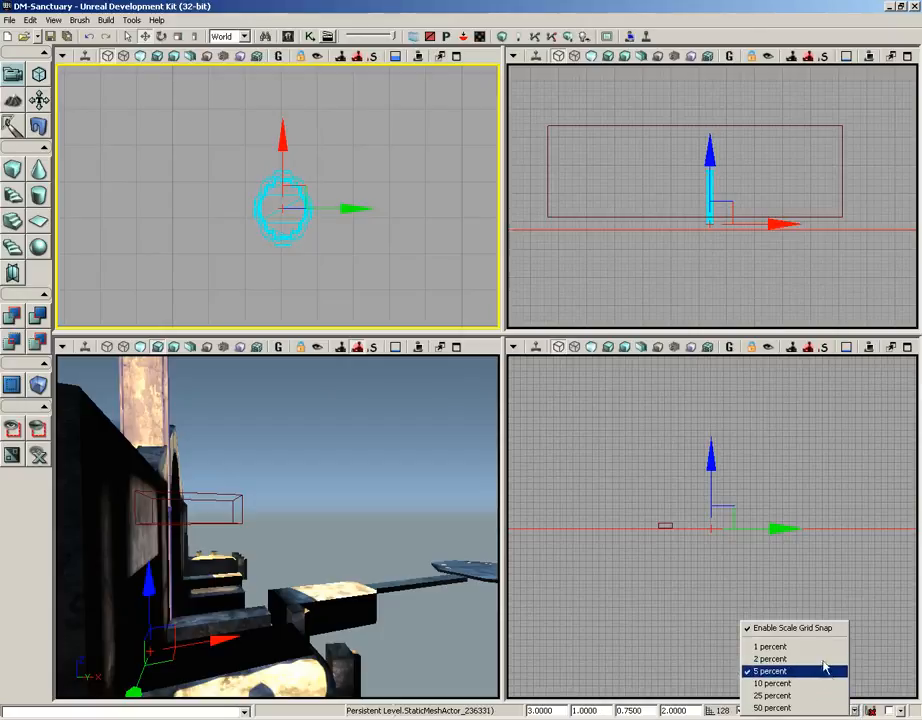
click(885, 710)
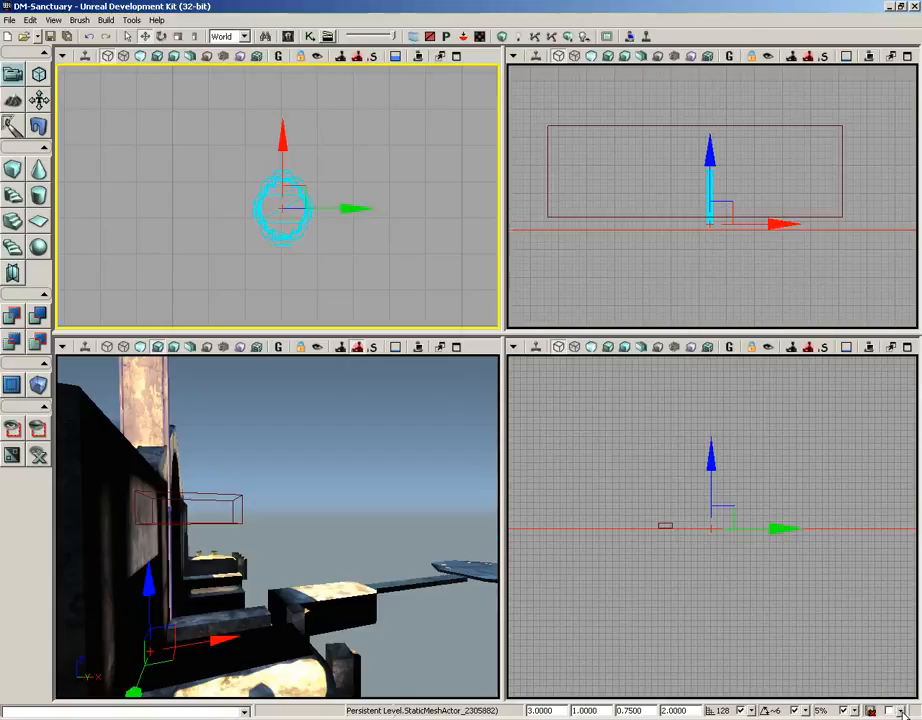
click(902, 712)
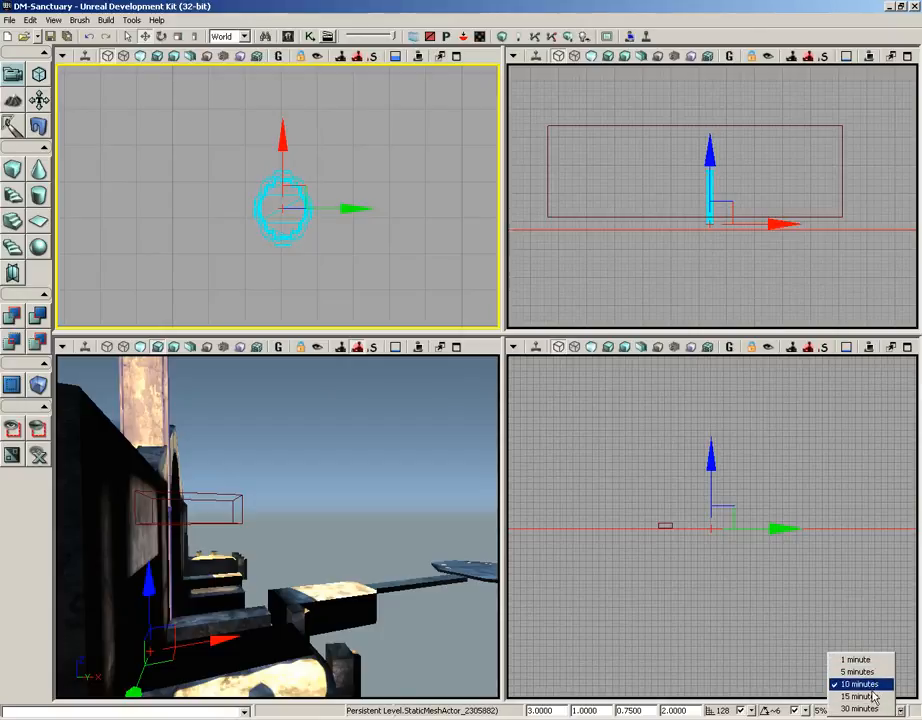
drag(407, 475, 340, 419)
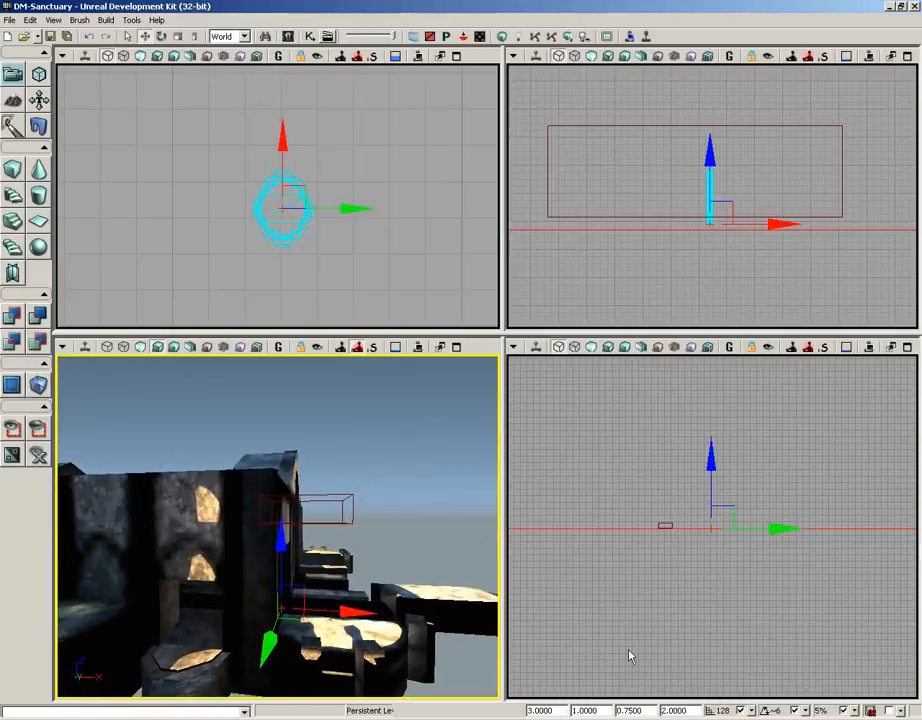